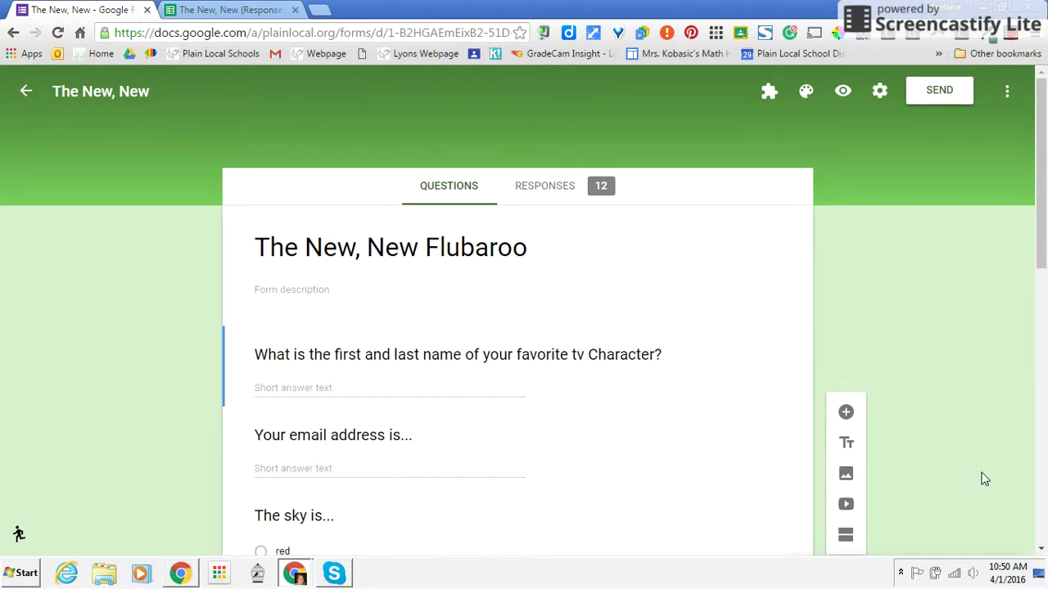
Review the quiz down to the paragraph question, then switch to 'The New, New (Responses)' spreadsheet
scroll(985, 480, "down", 2)
scroll(985, 479, "down", 6)
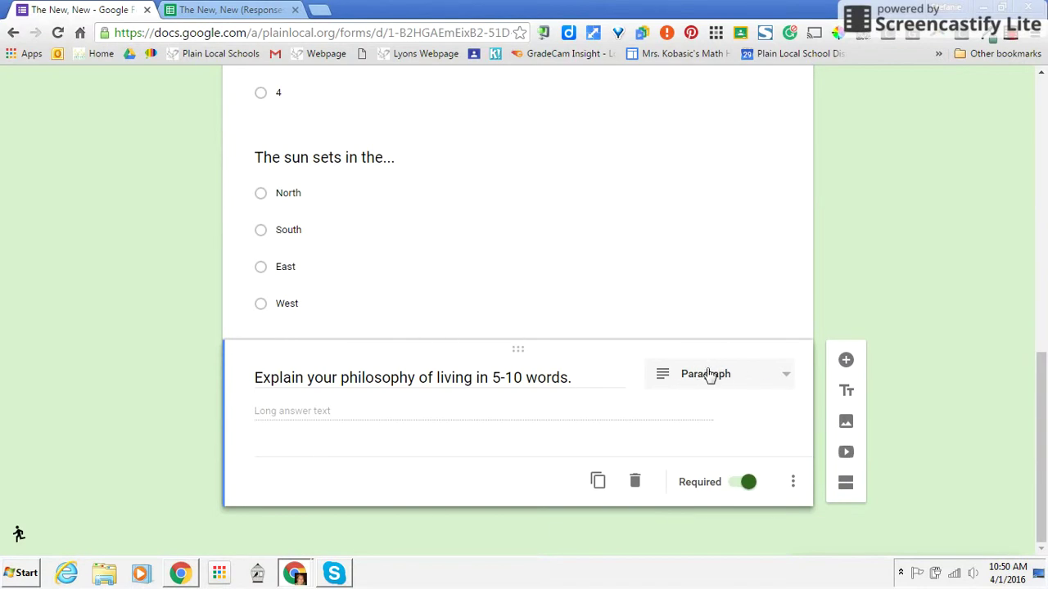
scroll(851, 260, "up", 10)
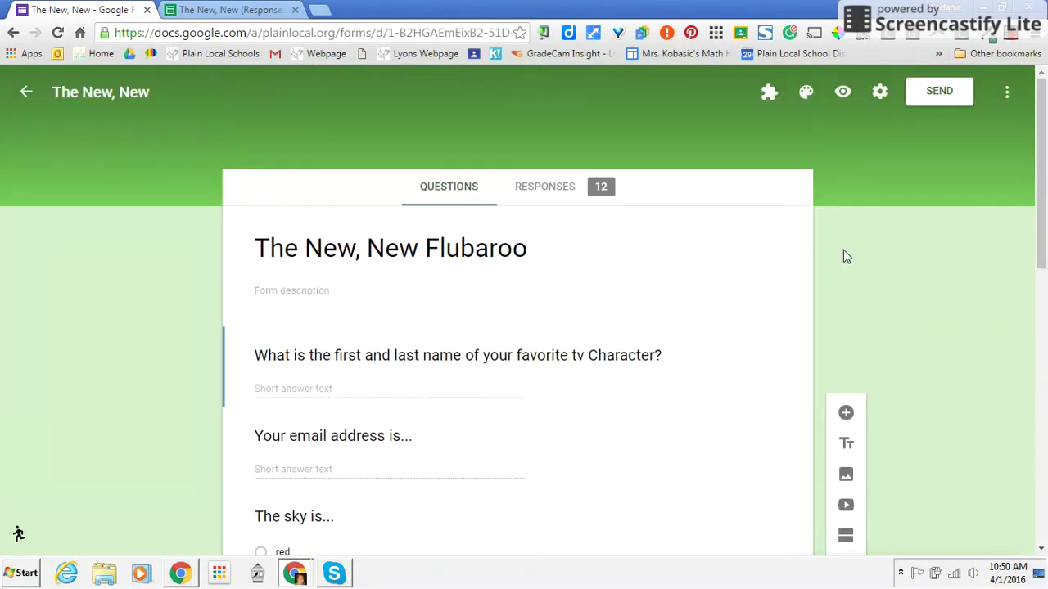
left_click(254, 12)
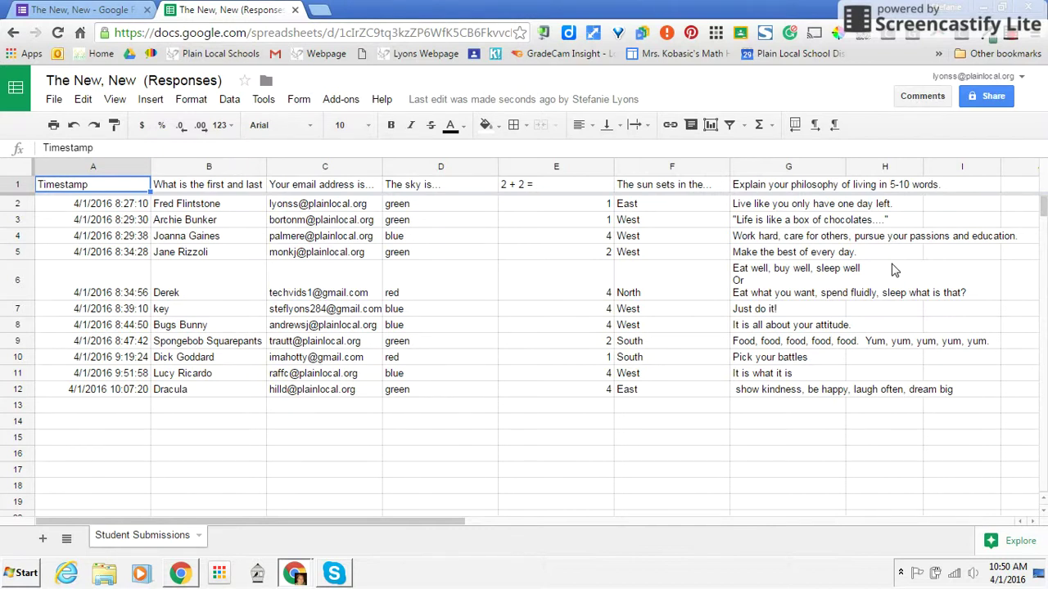
Launch Flubaroo's Grade Assignment from the Add-ons menu
left_click(350, 103)
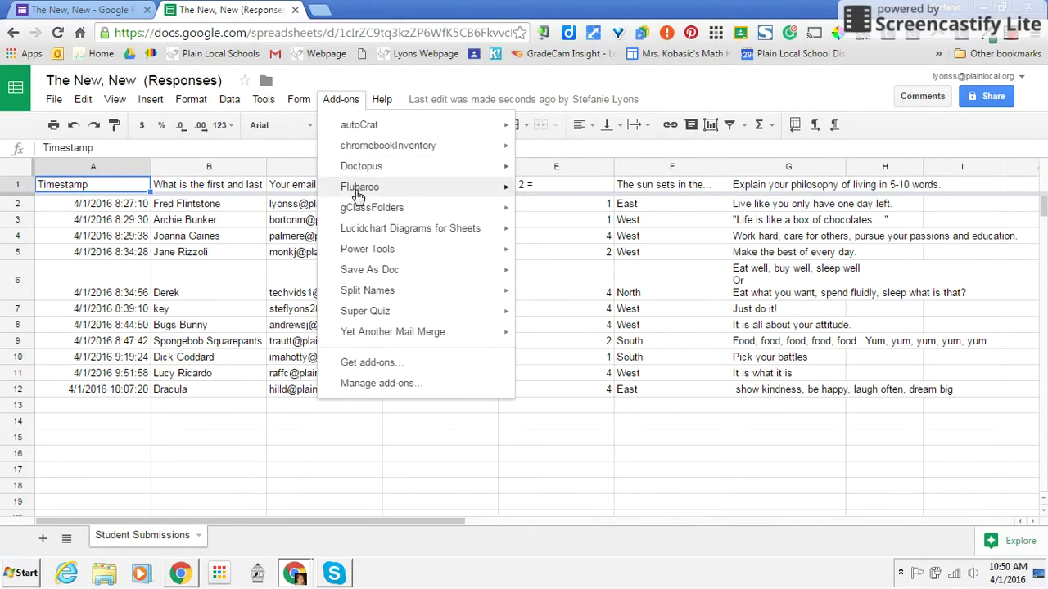
mouse_move(359, 197)
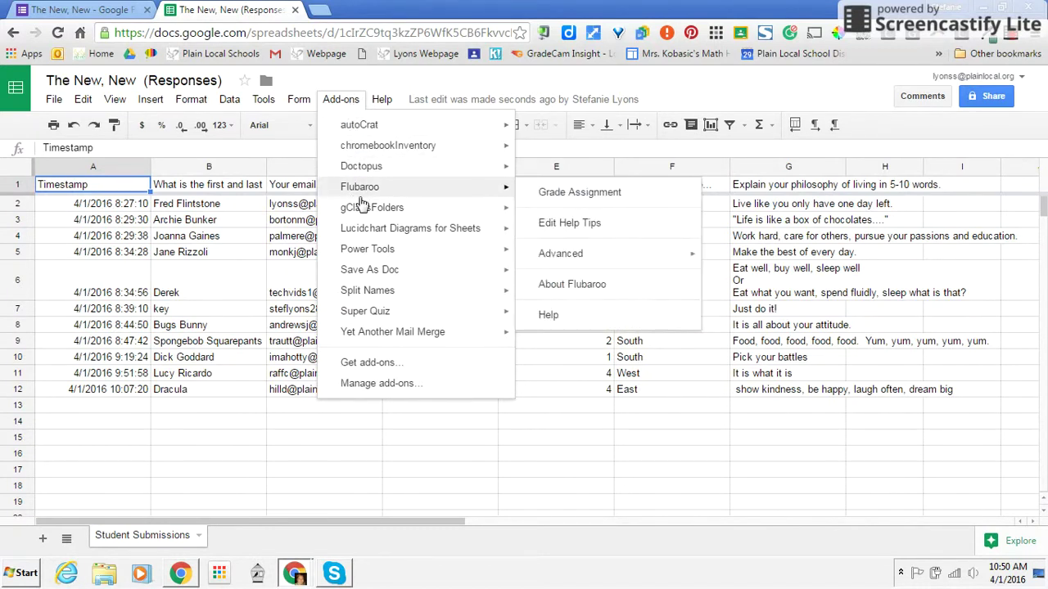
left_click(577, 193)
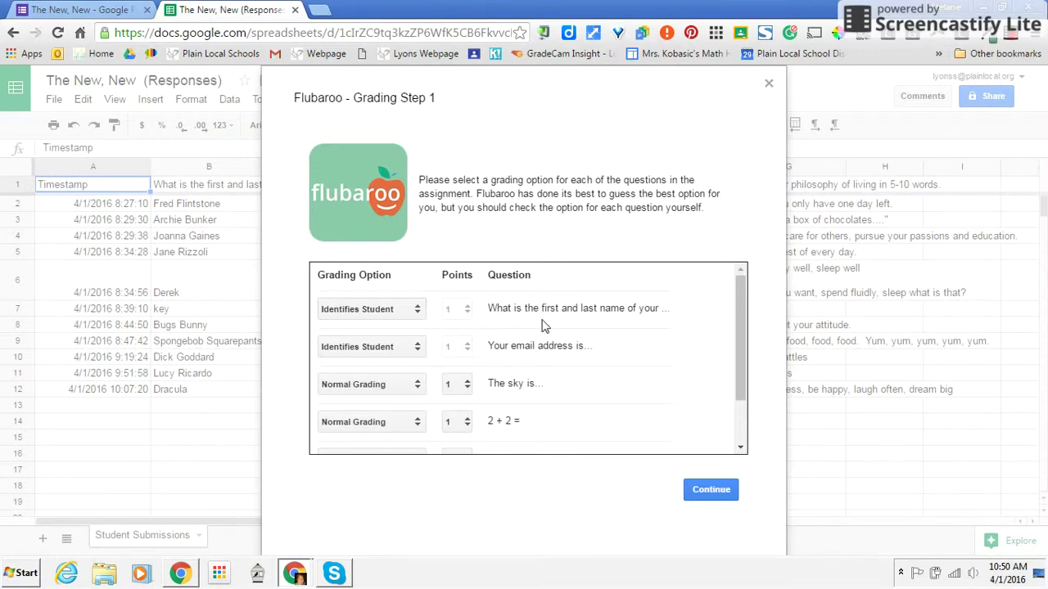
Set the philosophy paragraph question to Grade by Hand worth 4 points and continue
scroll(599, 412, "down", 3)
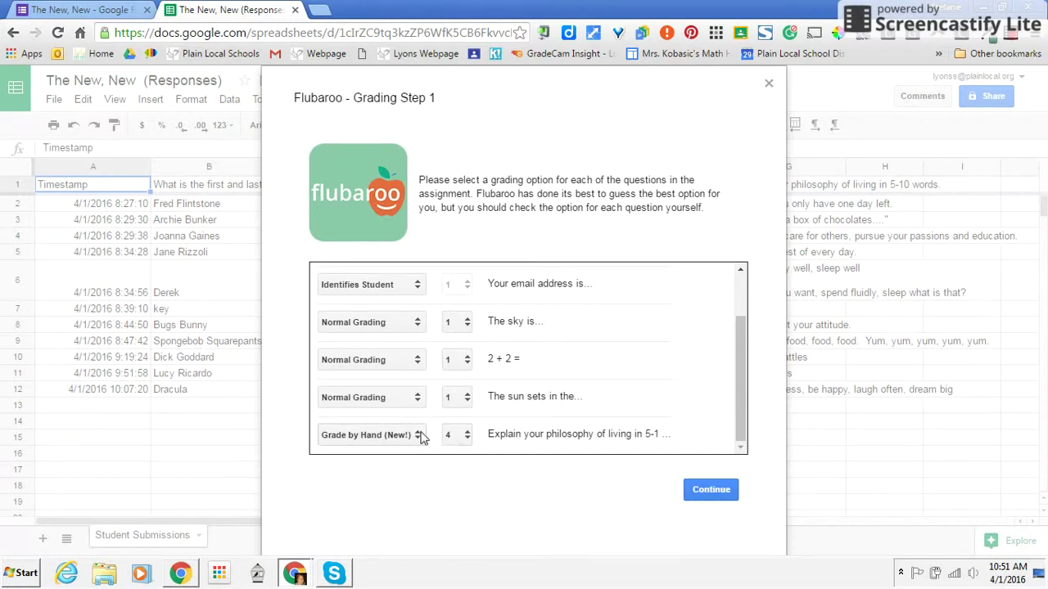
left_click(419, 436)
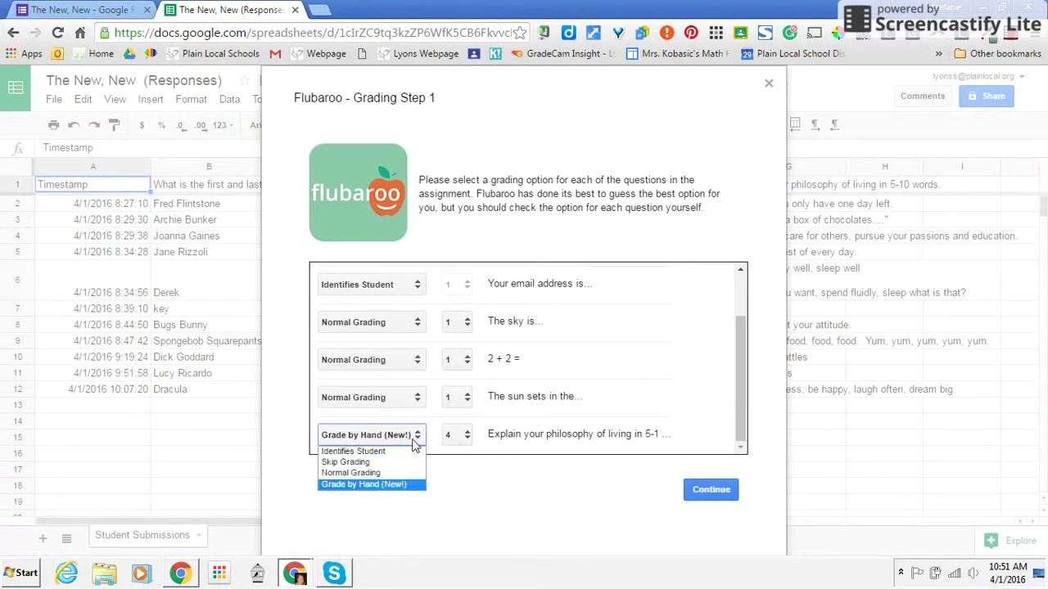
left_click(405, 488)
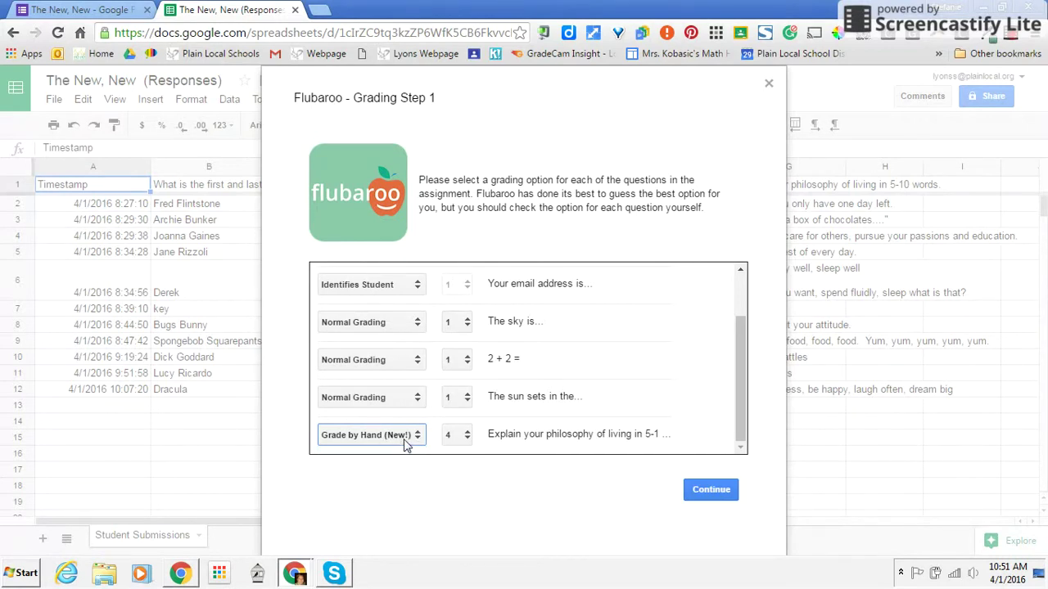
left_click(711, 494)
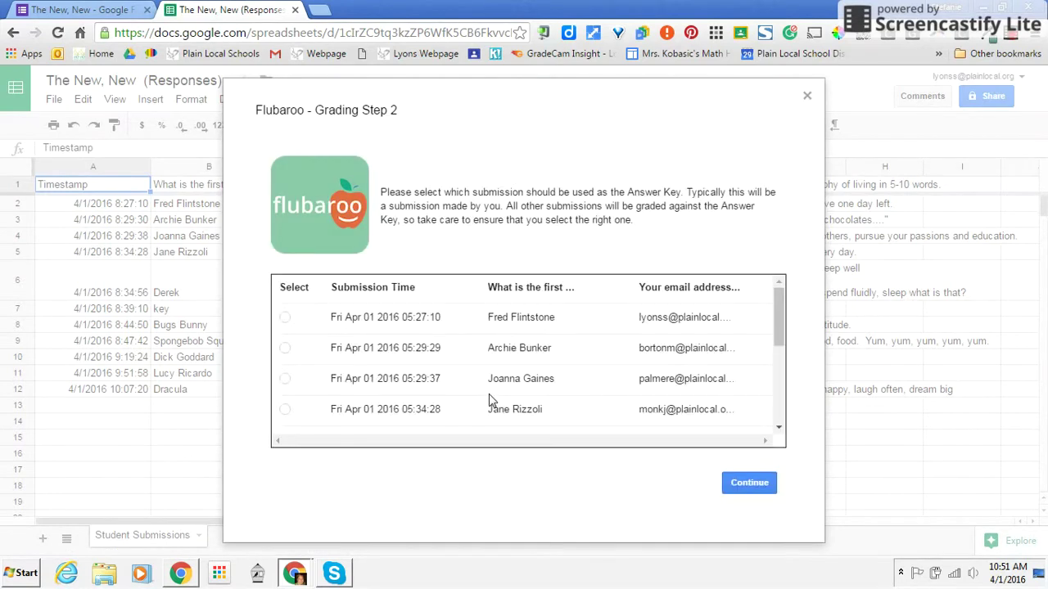
Select the 'key' submission as the answer key and start grading
scroll(404, 397, "down", 3)
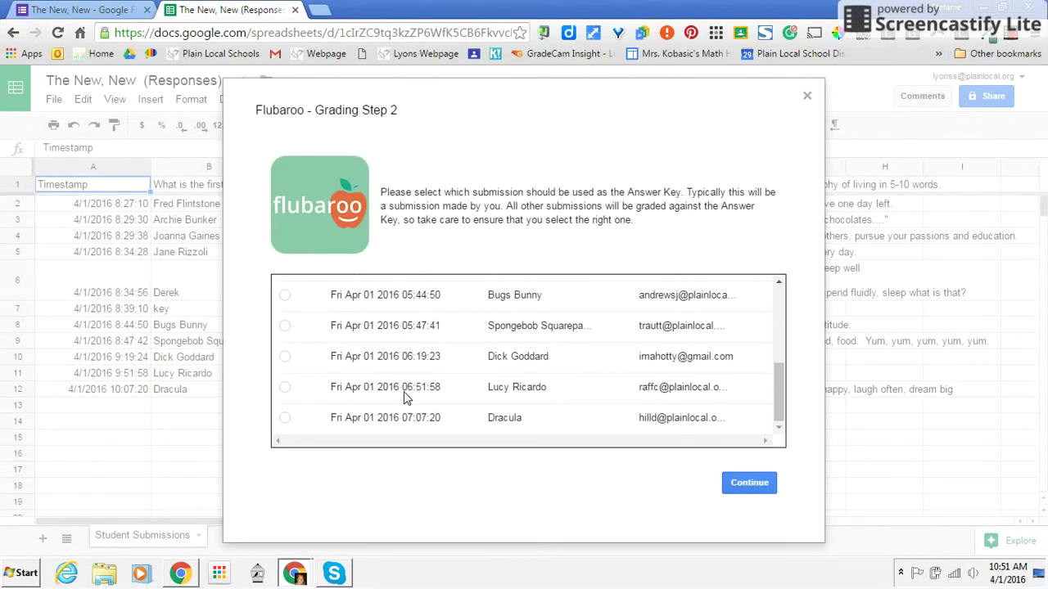
scroll(404, 397, "up", 2)
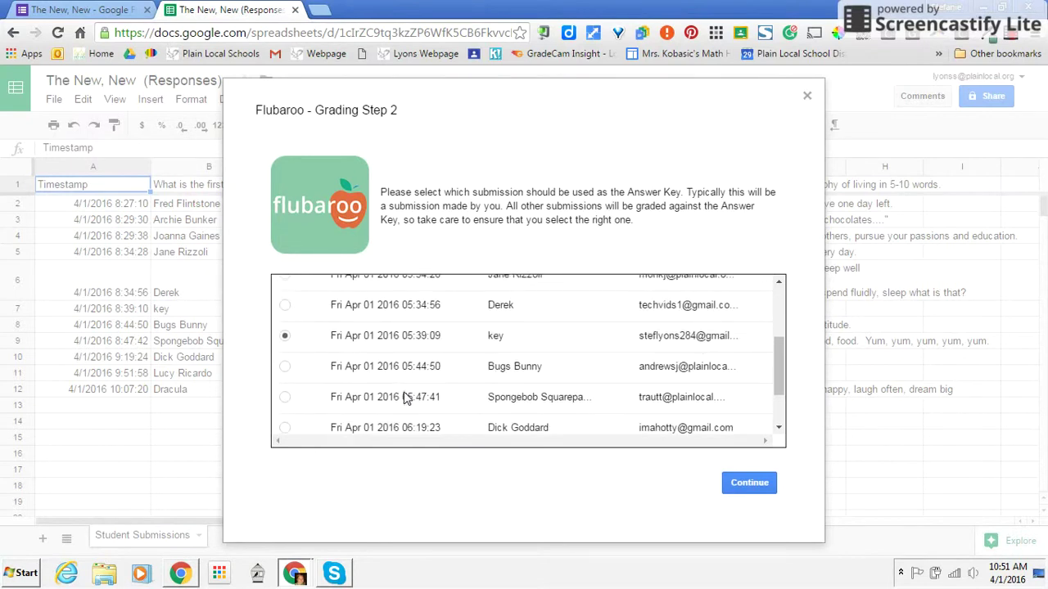
left_click(285, 336)
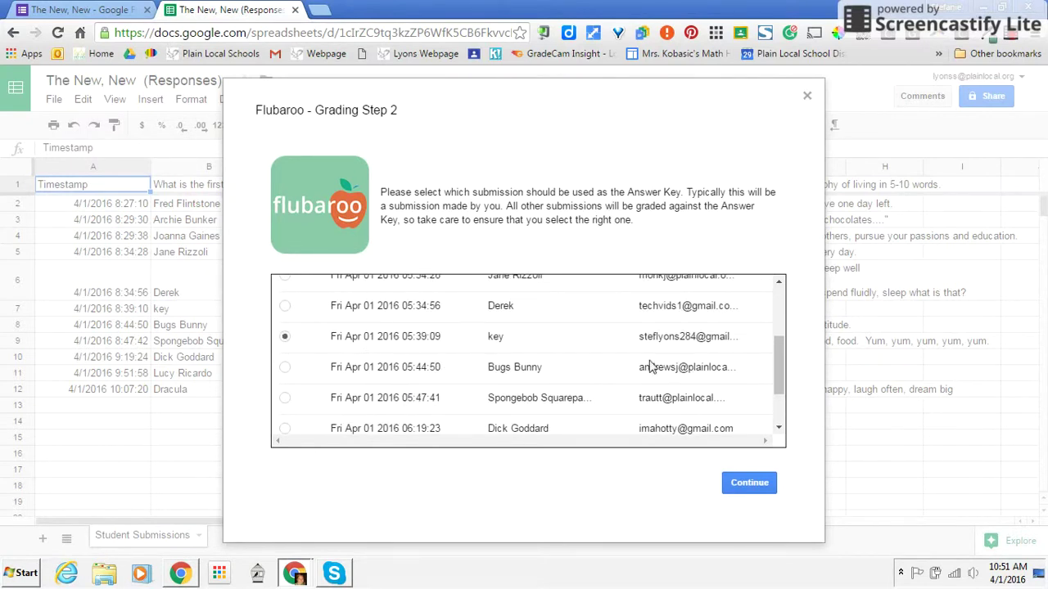
left_click(749, 485)
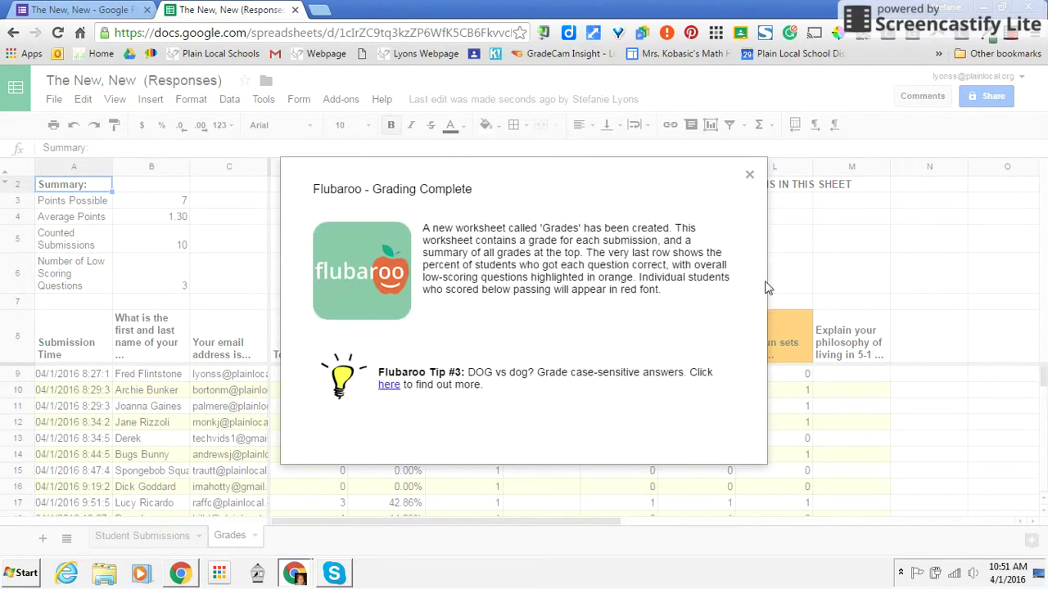
Dismiss Grading Complete and check the Grades sheet's totals, percents and 30%/50%/50% question success rates
left_click(750, 177)
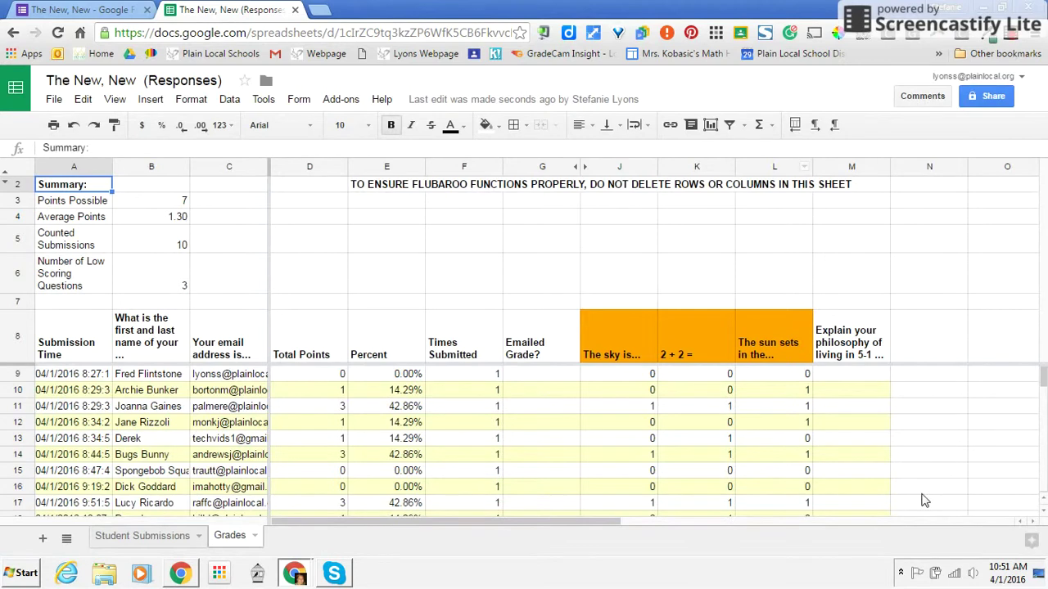
scroll(925, 501, "down", 3)
scroll(925, 501, "up", 3)
scroll(865, 475, "down", 2)
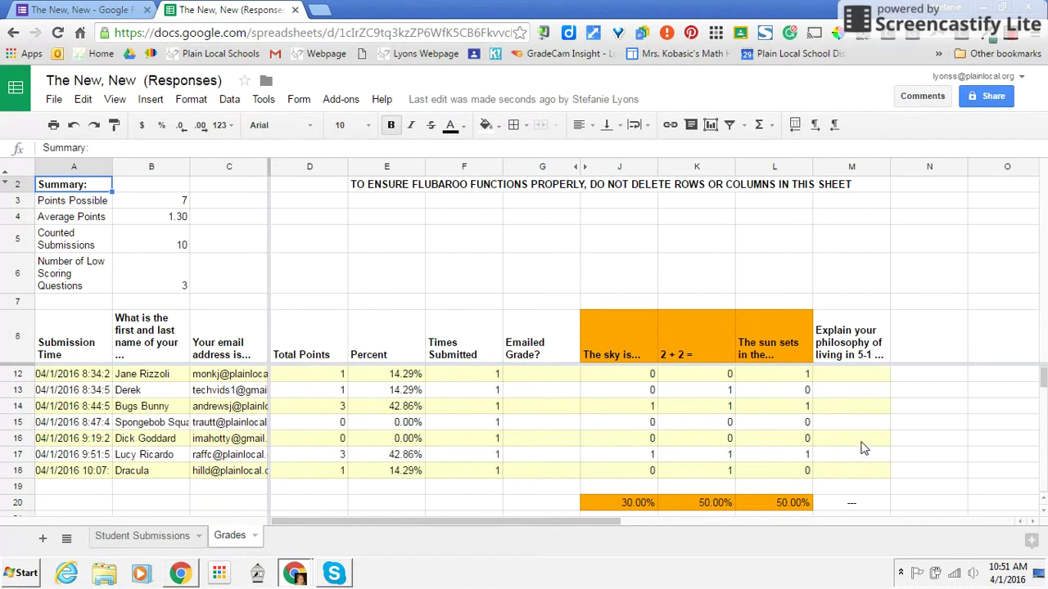
scroll(861, 410, "up", 2)
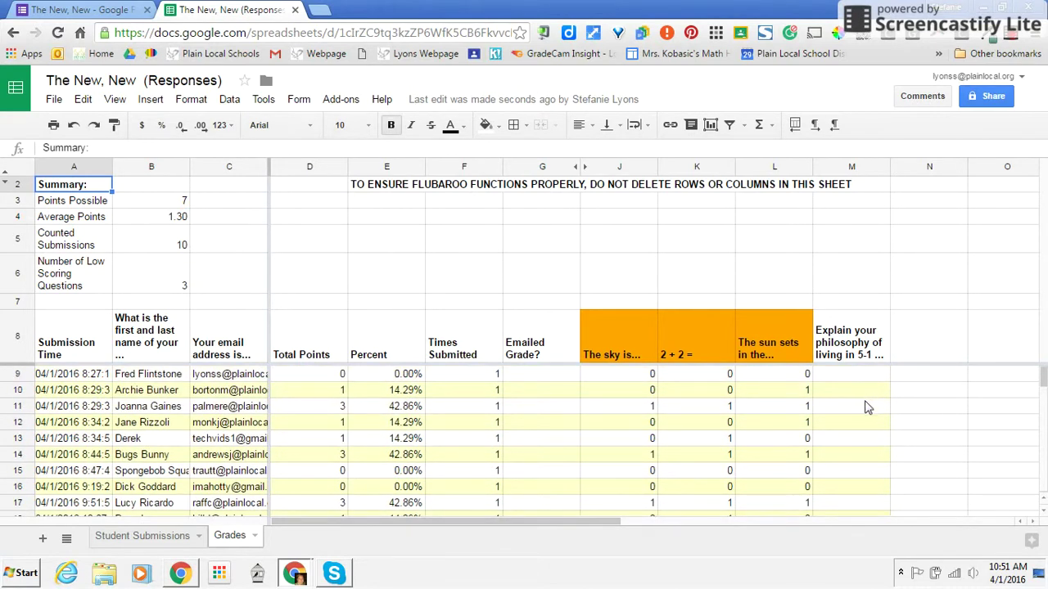
scroll(868, 407, "down", 3)
scroll(867, 406, "up", 3)
Open Flubaroo's Grade Questions by Hand window for the philosophy paragraph question
left_click(346, 104)
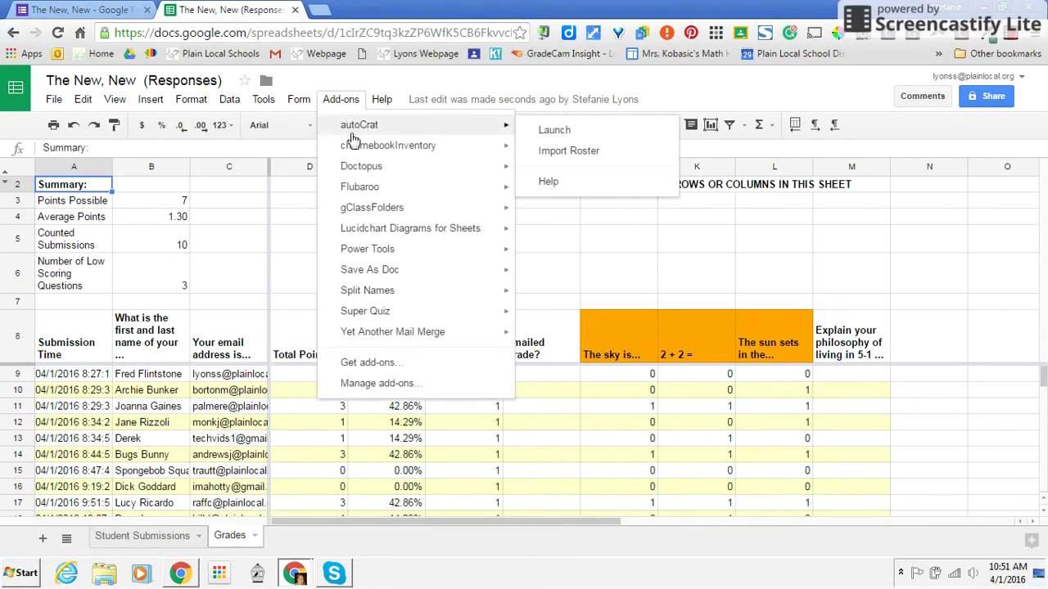
mouse_move(363, 196)
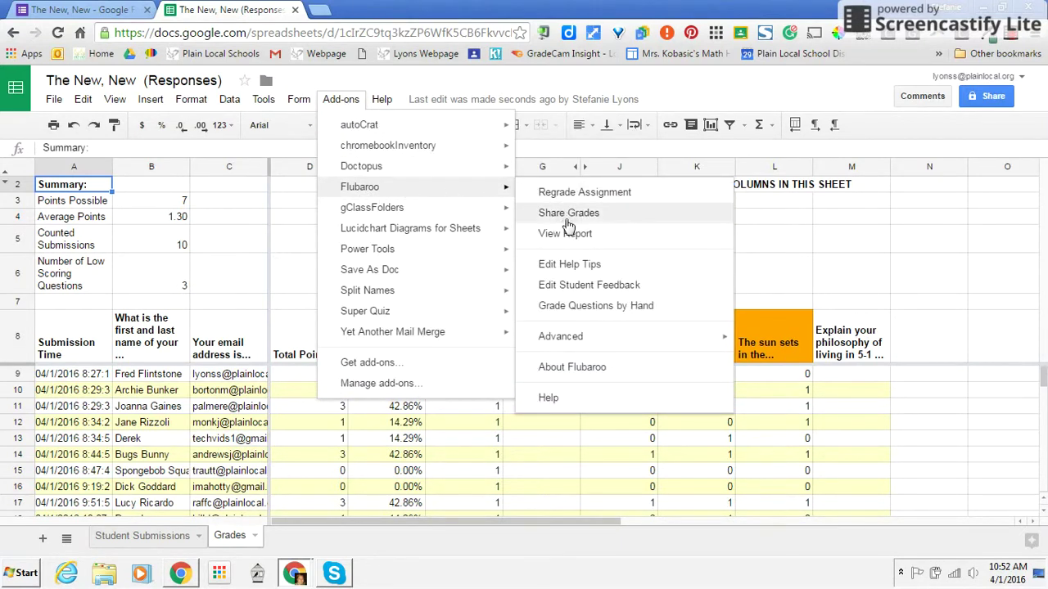
left_click(586, 307)
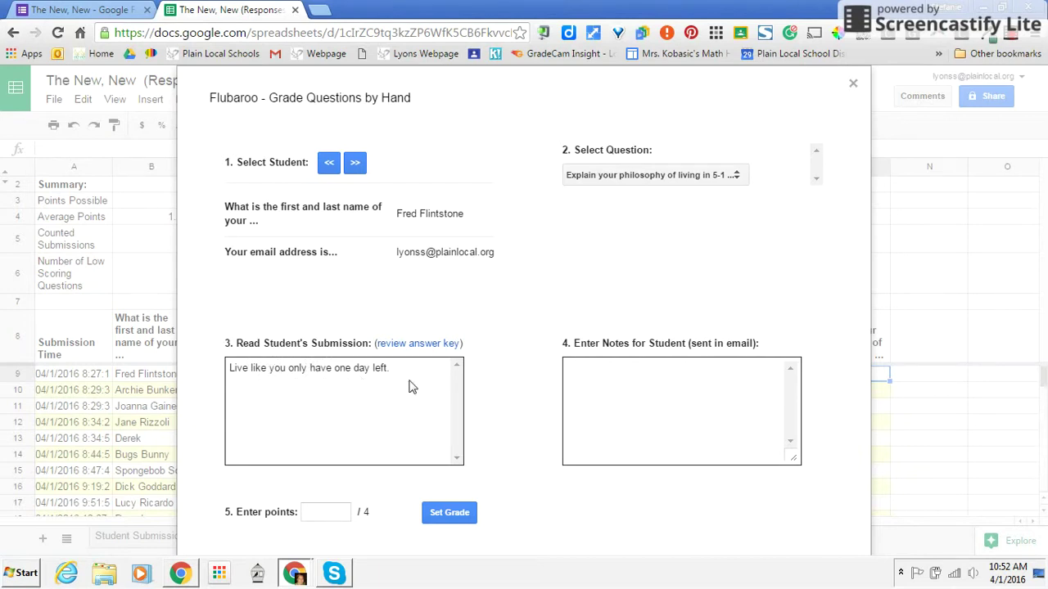
Give the first student 4 points with the note 'Excellent Answer 4 points', then close the window
left_click(609, 375)
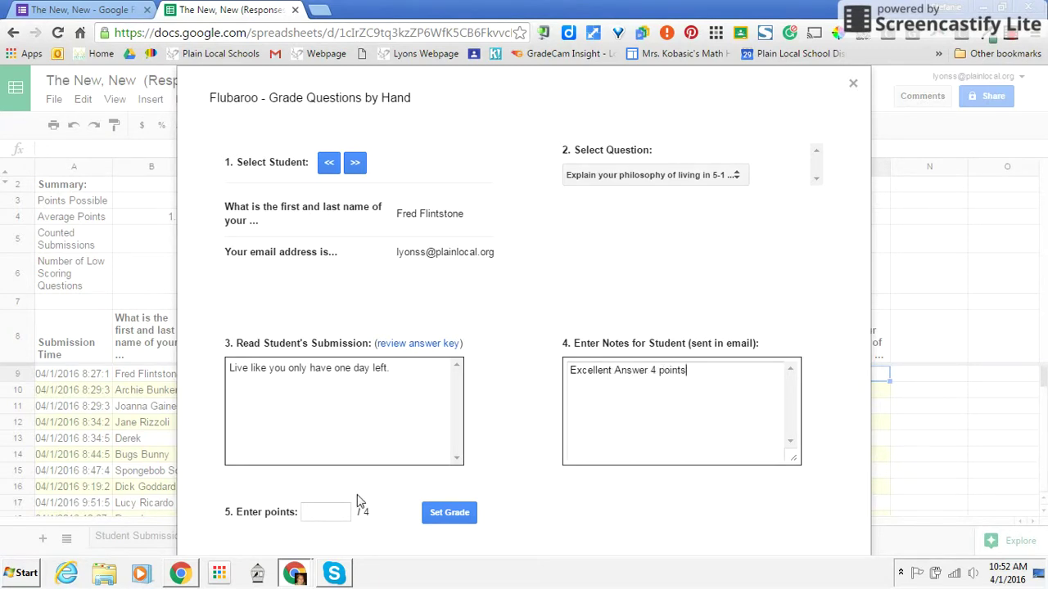
left_click(313, 505)
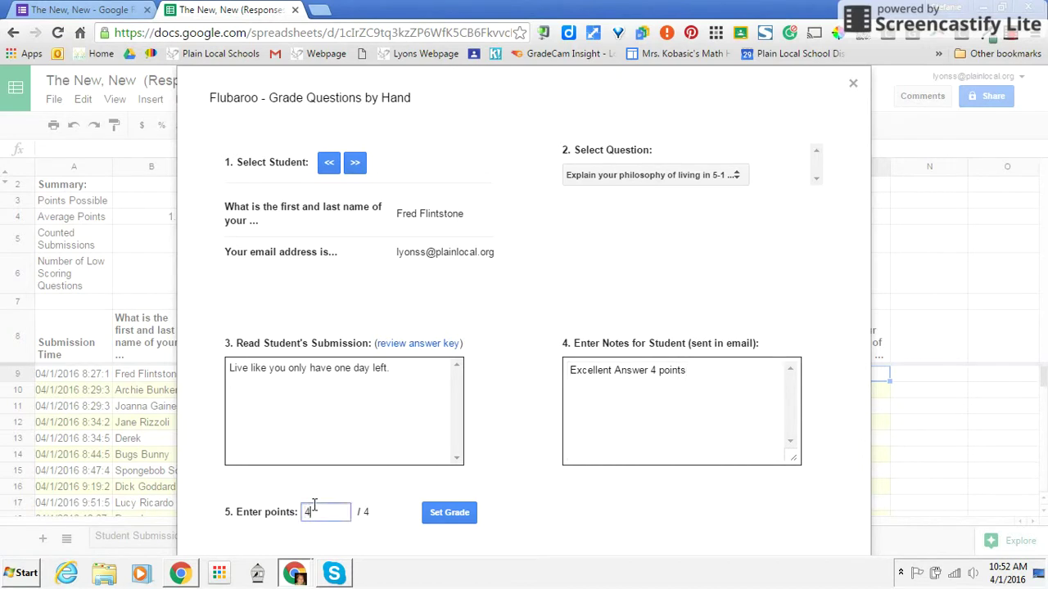
type("4")
left_click(429, 518)
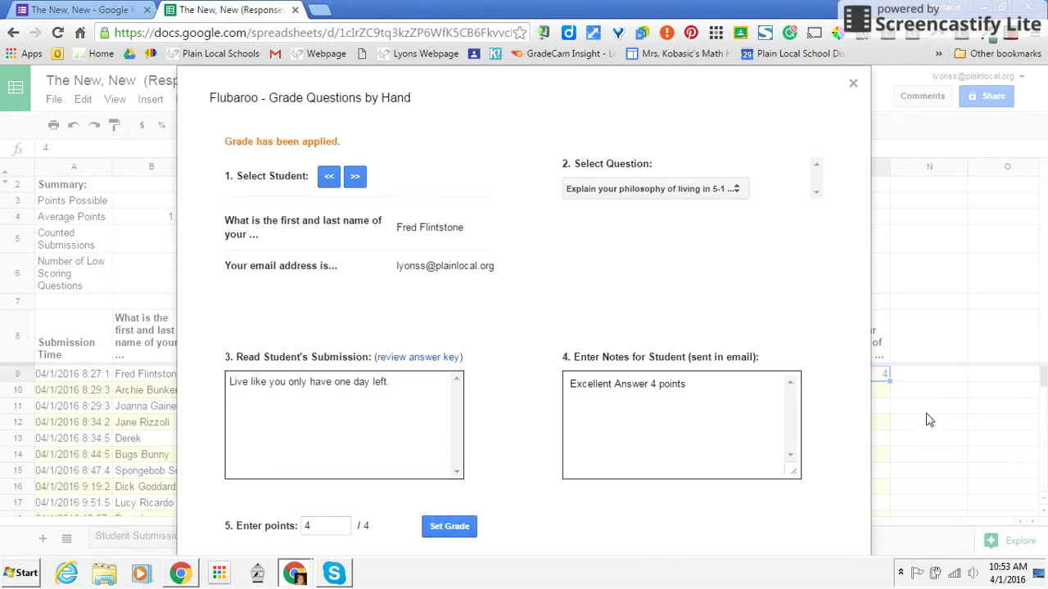
left_click(852, 85)
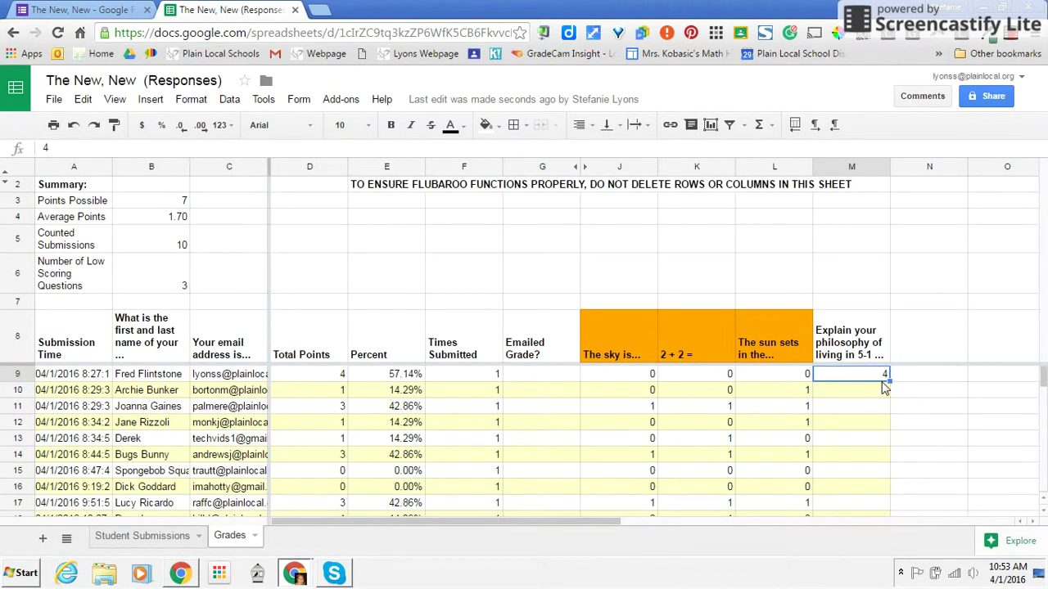
Reopen Flubaroo's Grade Questions by Hand window
left_click(339, 100)
mouse_move(357, 171)
mouse_move(357, 189)
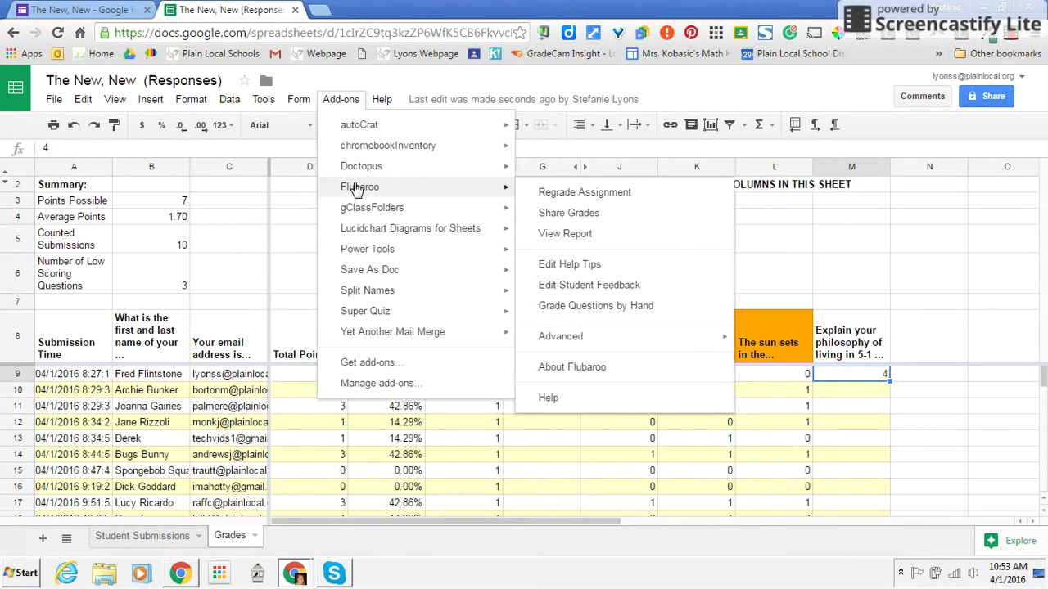
left_click(568, 309)
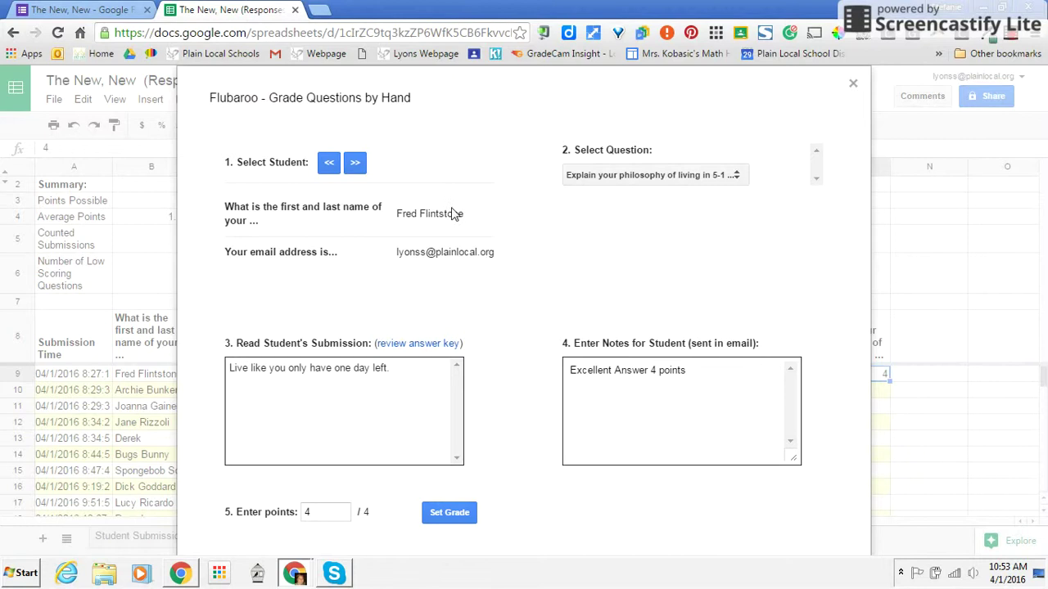
Grade the next student's answer with the note 'I really think this. Go' and points
left_click(354, 165)
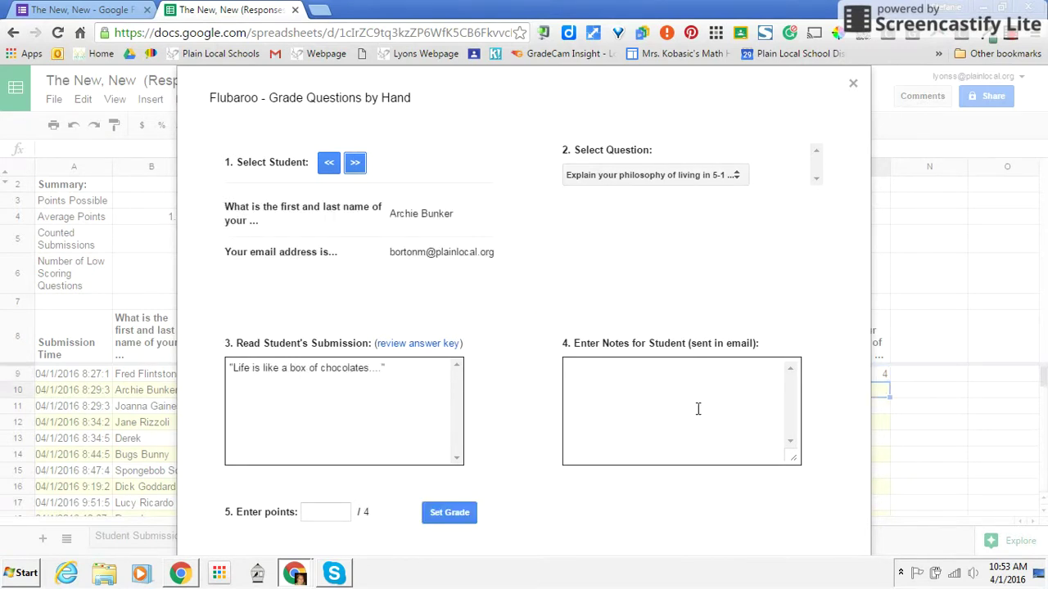
left_click(667, 385)
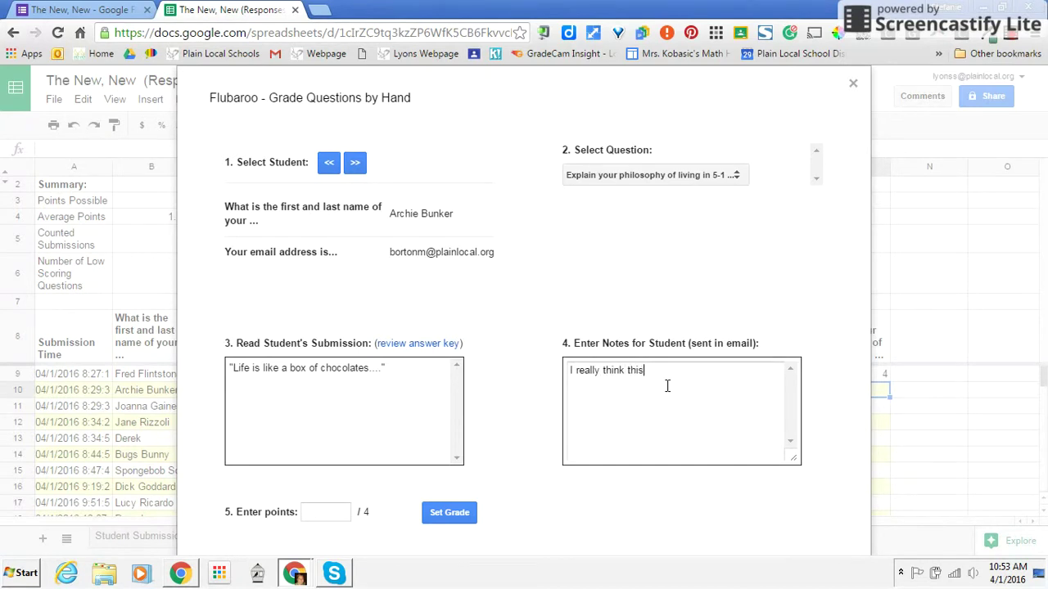
type("I really think this.  Good job")
left_click(335, 514)
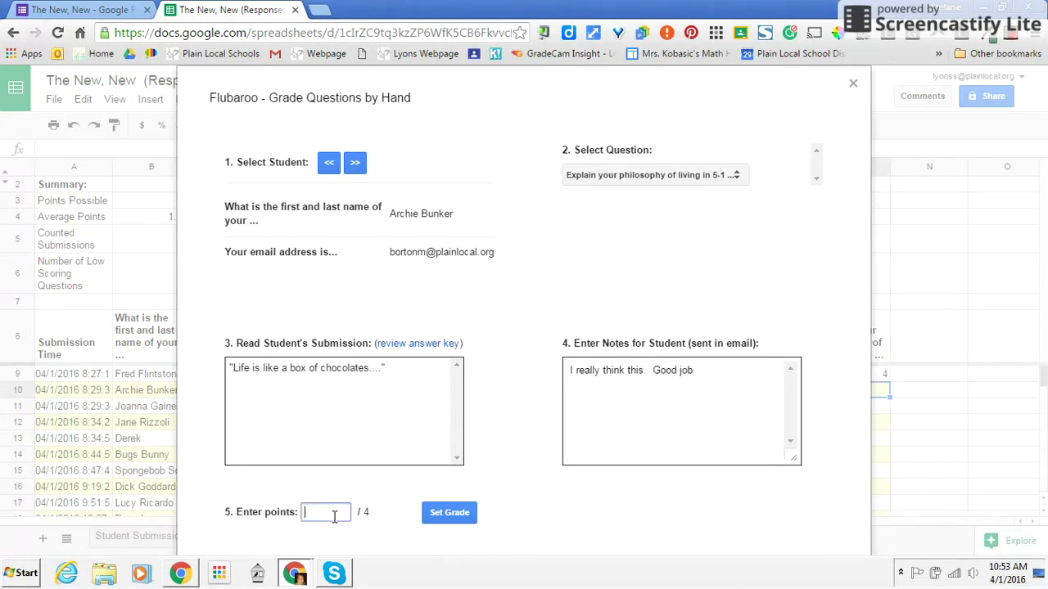
left_click(451, 513)
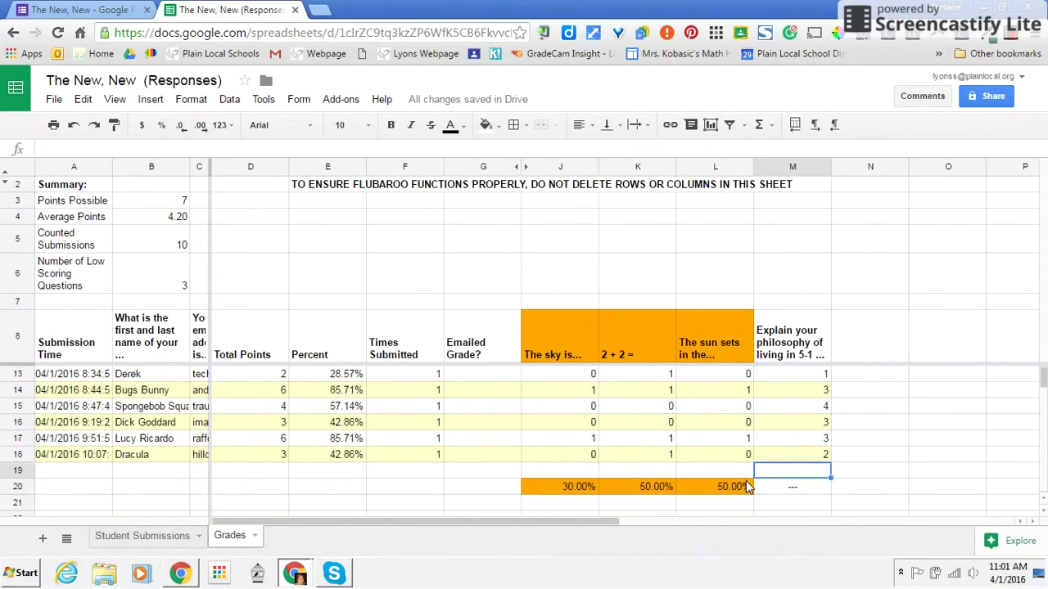
Open Flubaroo's Share Grades dialog from the Add-ons menu
scroll(746, 488, "up", 3)
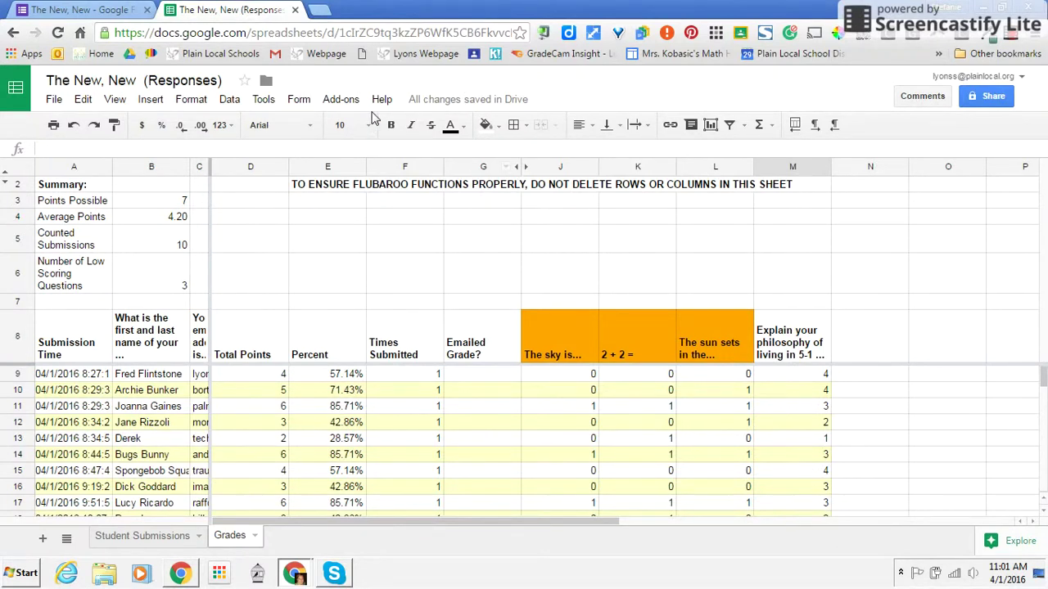
left_click(347, 104)
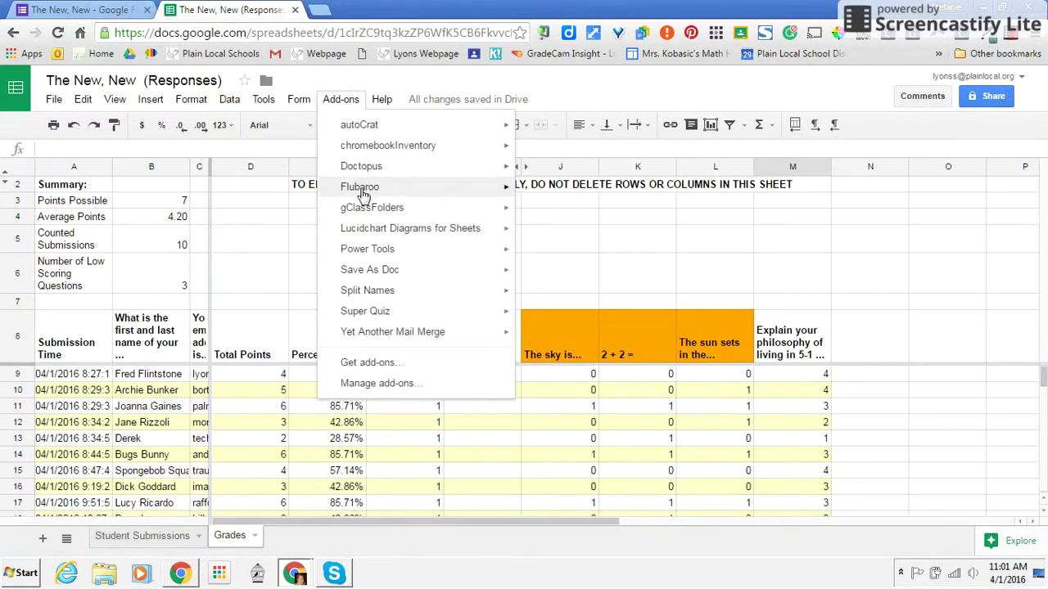
mouse_move(360, 186)
left_click(563, 214)
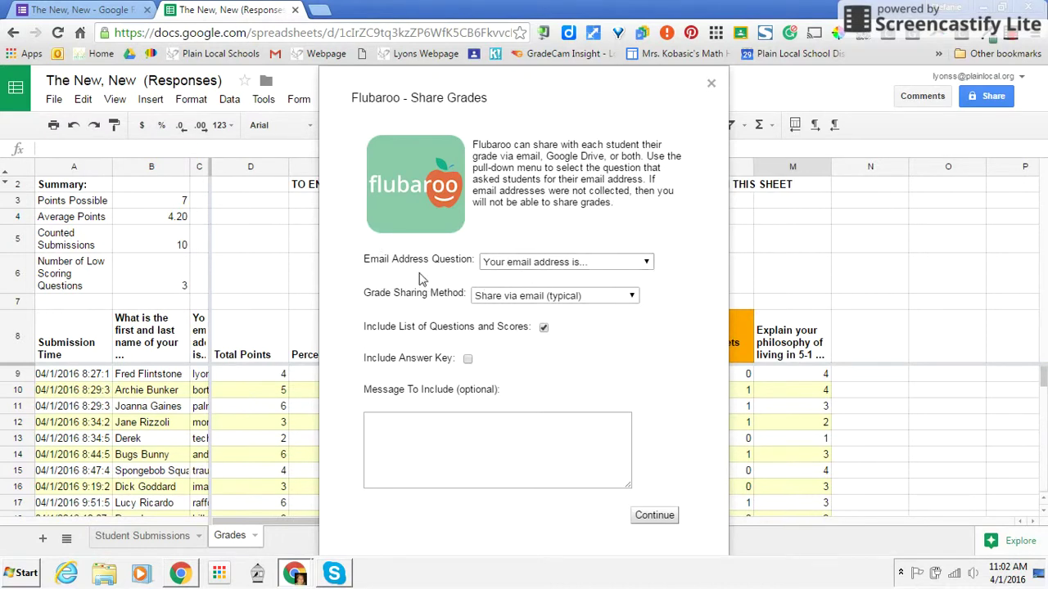
Email grades to all 10 students via 'Share via email (typical)' with the message 'Here are today's scores.'
left_click(517, 303)
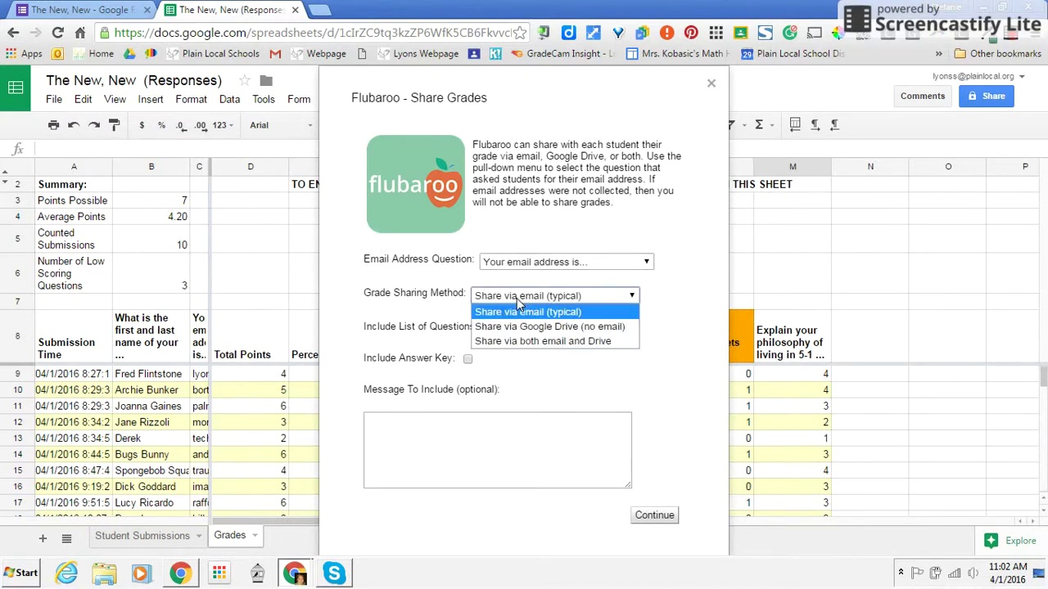
left_click(521, 312)
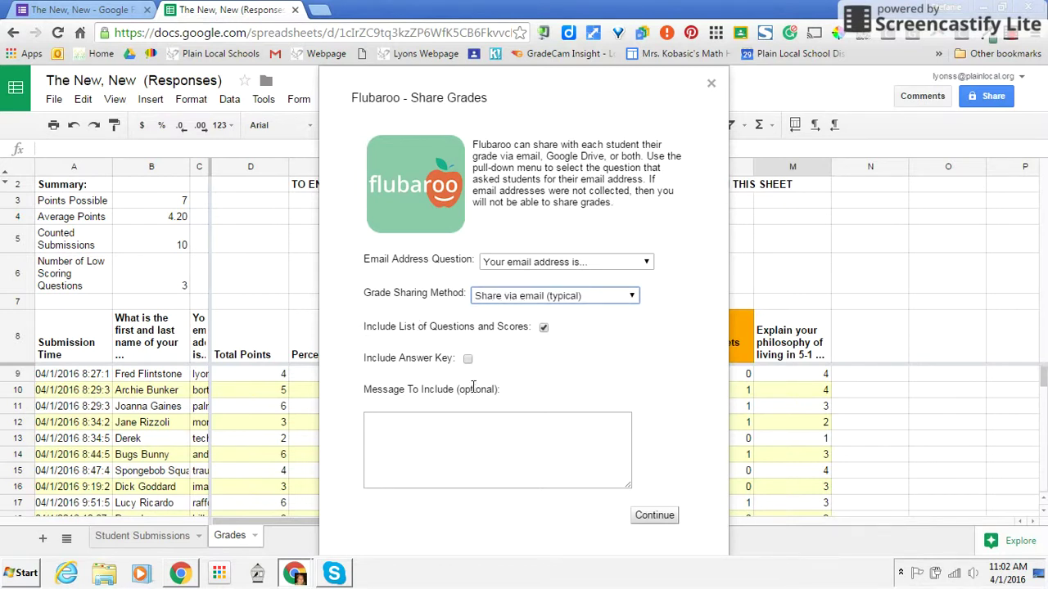
left_click(435, 445)
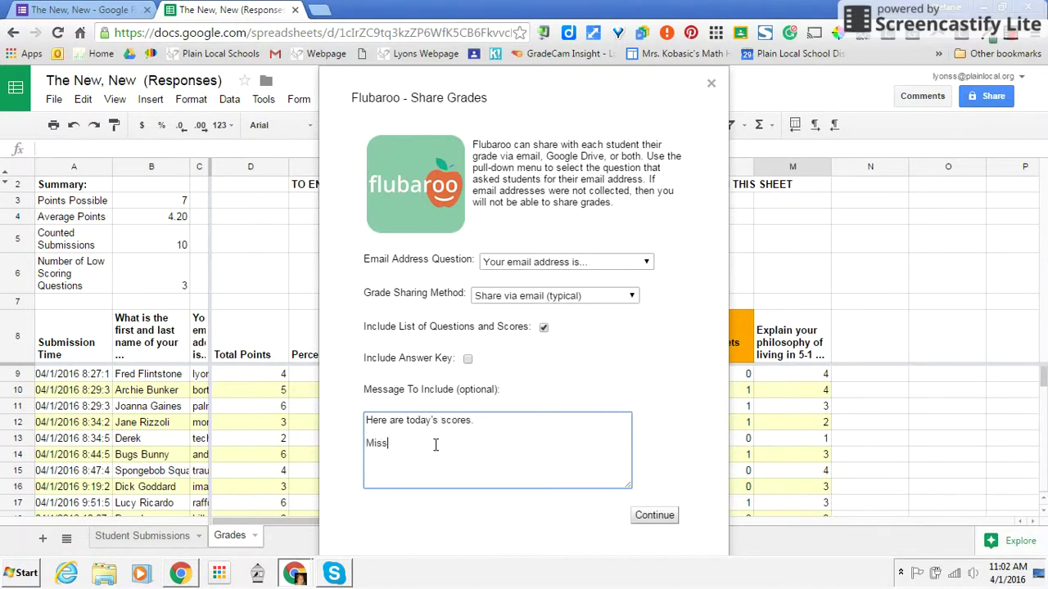
type("Lyons")
left_click(660, 518)
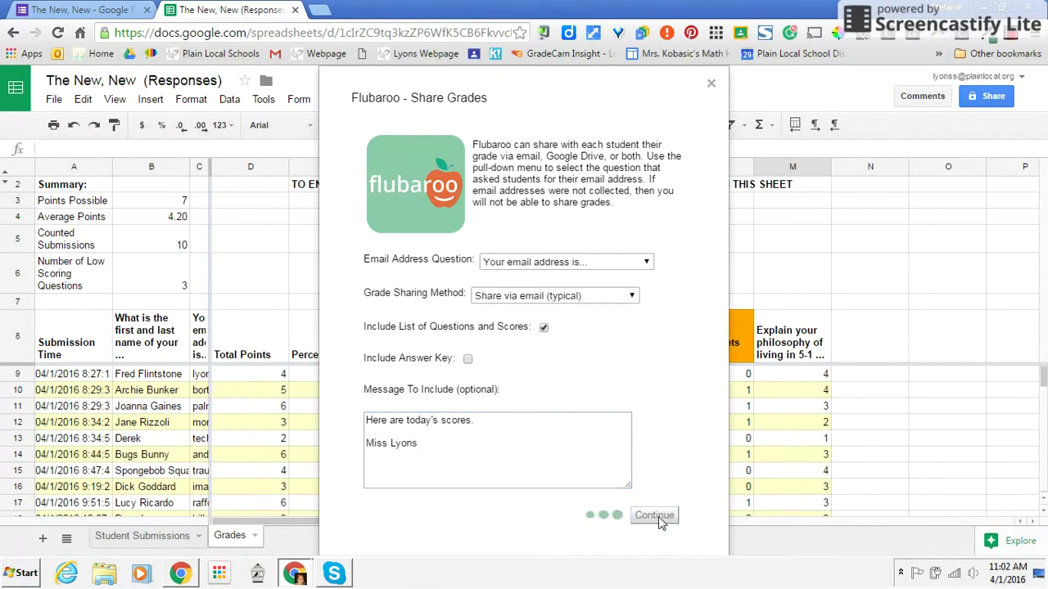